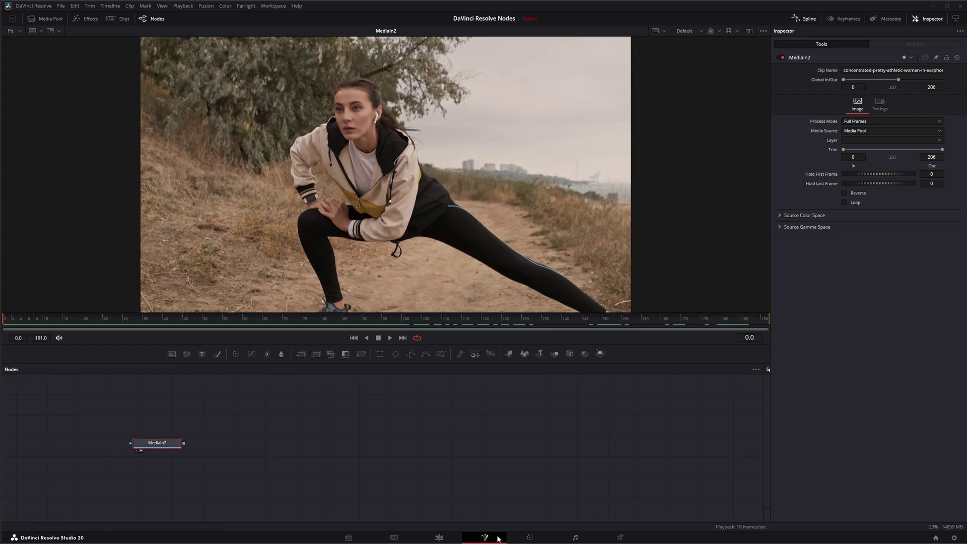
click(530, 537)
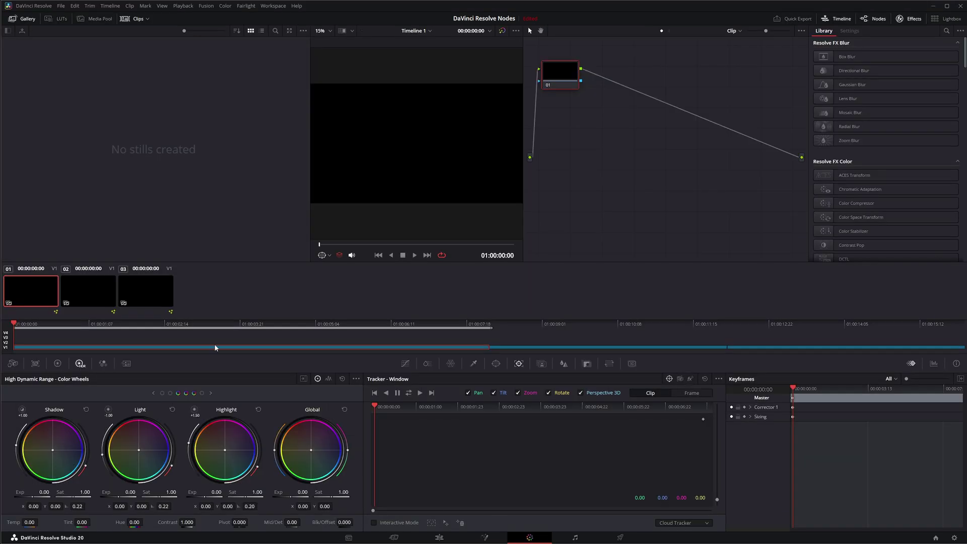
click(58, 364)
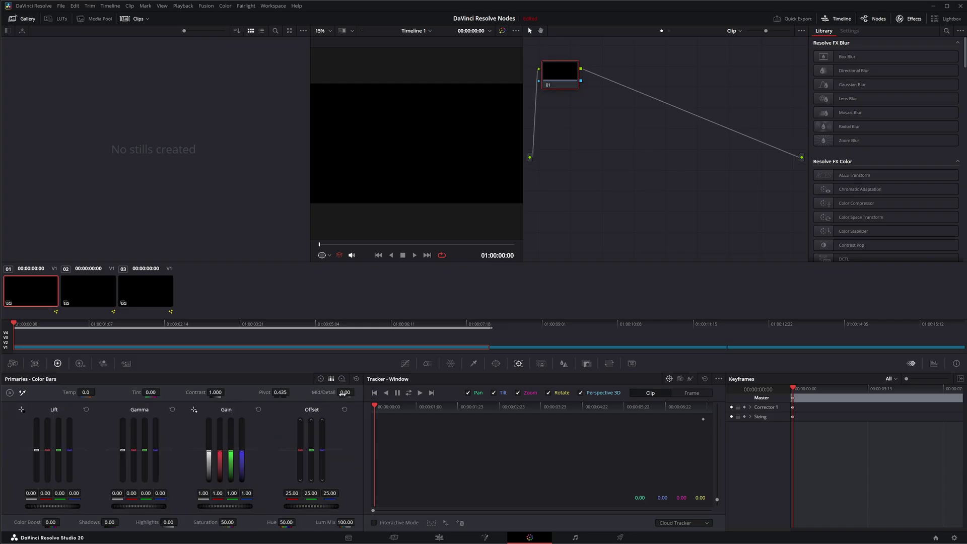
click(79, 364)
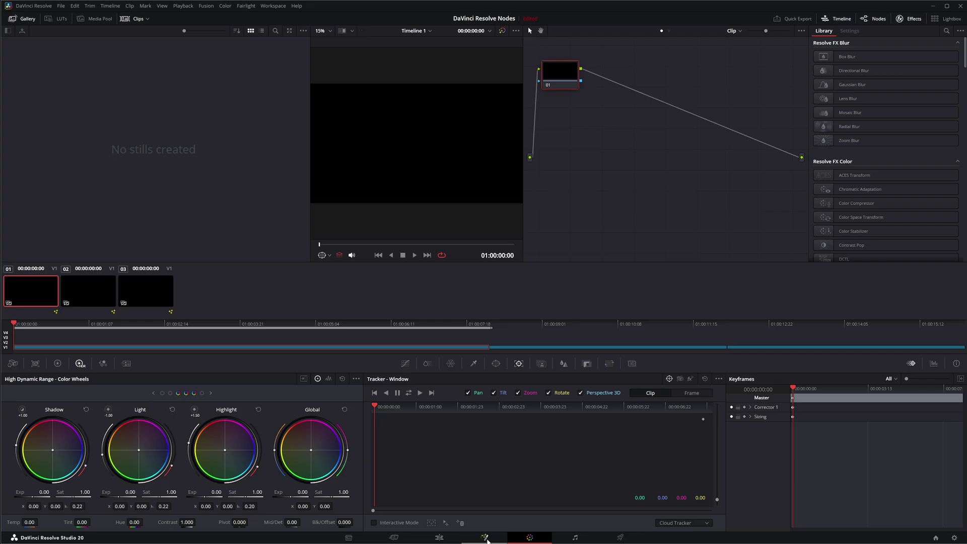
- On the Fusion page, add a Texture Pop node after MediaIn2 and nudge it right
click(485, 538)
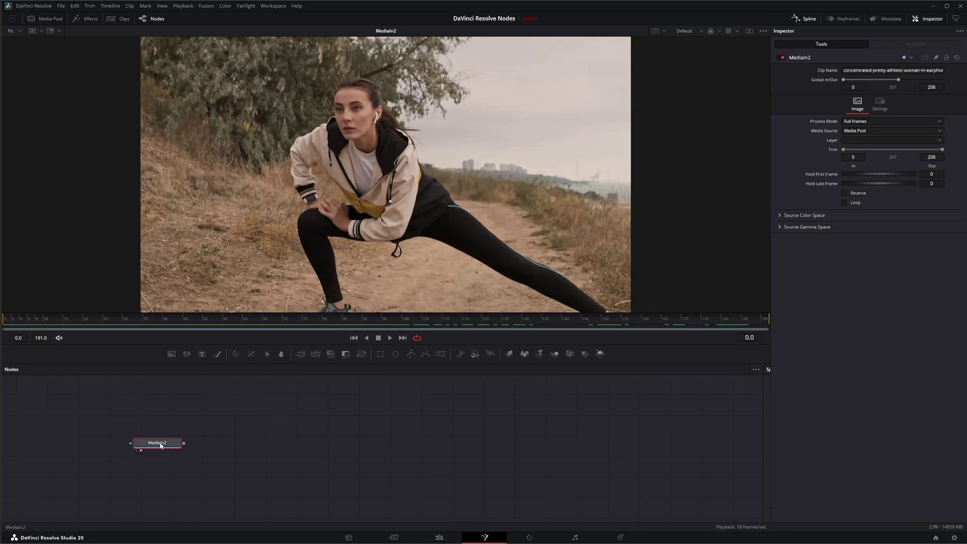
key(shift+space)
text(tex)
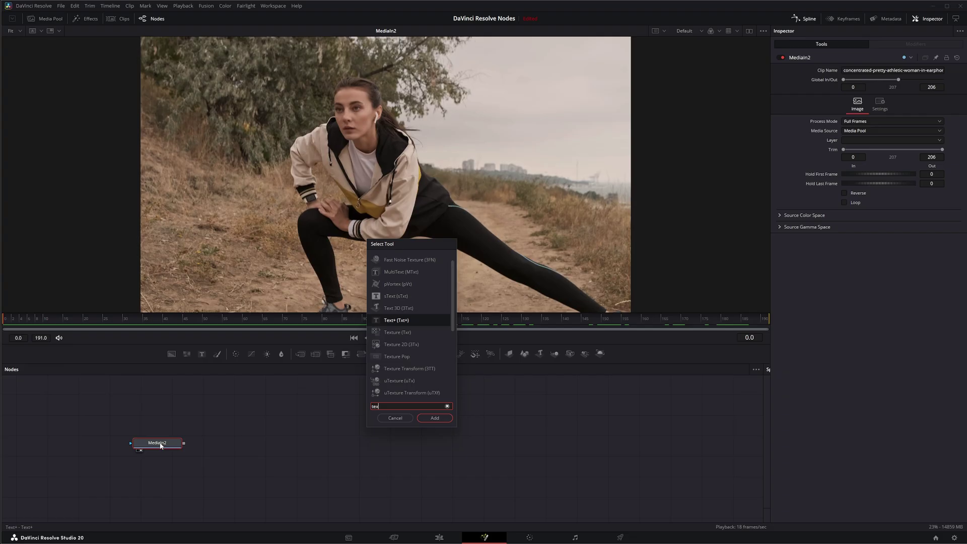
text(tur)
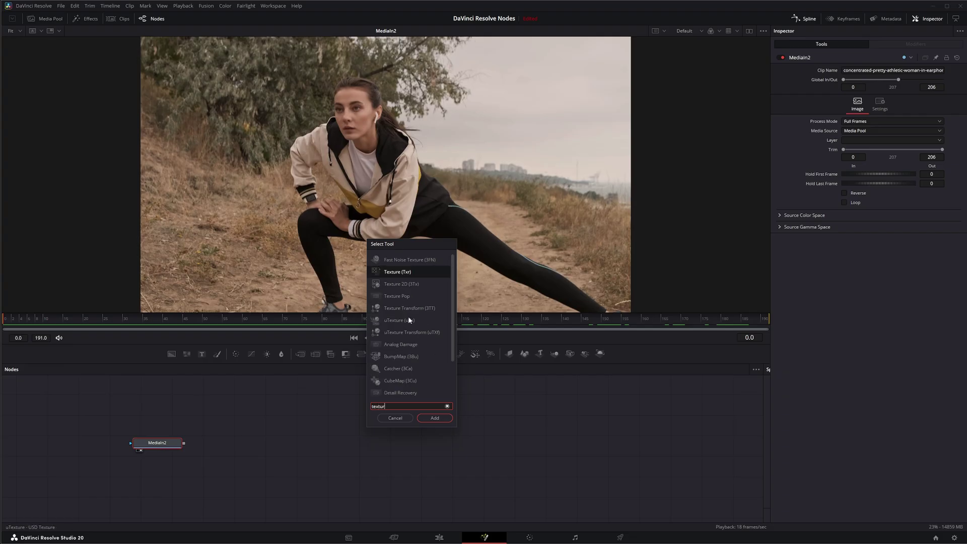
click(397, 295)
click(439, 419)
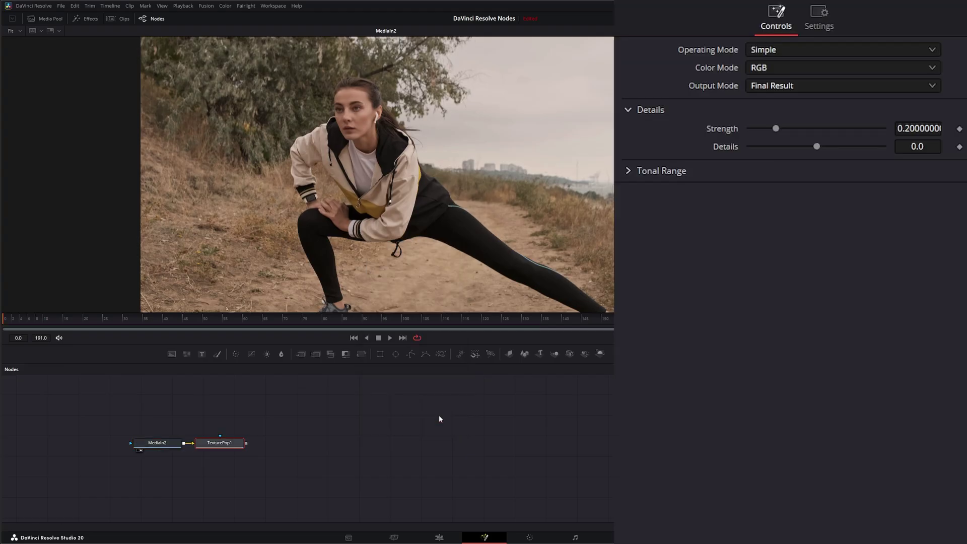
drag(224, 444, 243, 446)
- View TexturePop1 in the viewer, keeping Simple operating mode and RGB color mode
key(1)
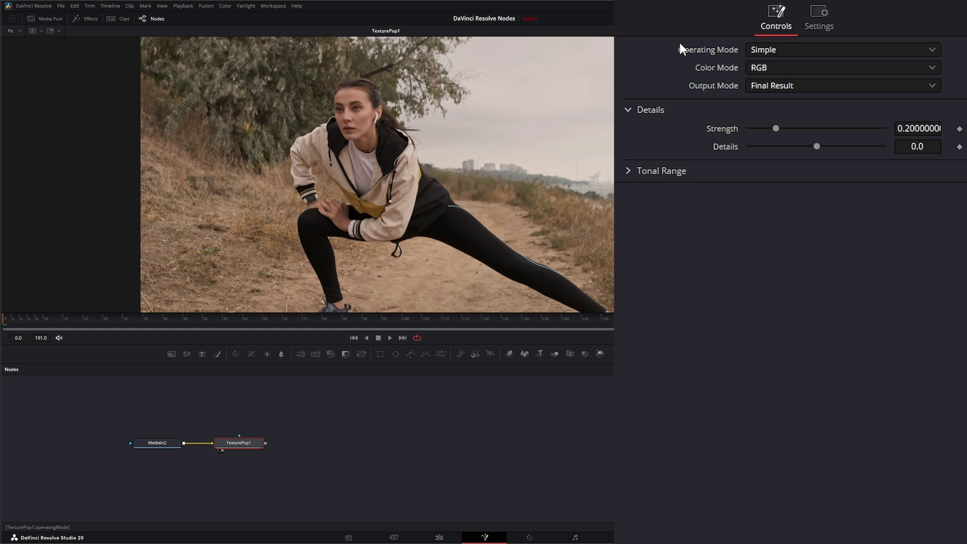
click(765, 50)
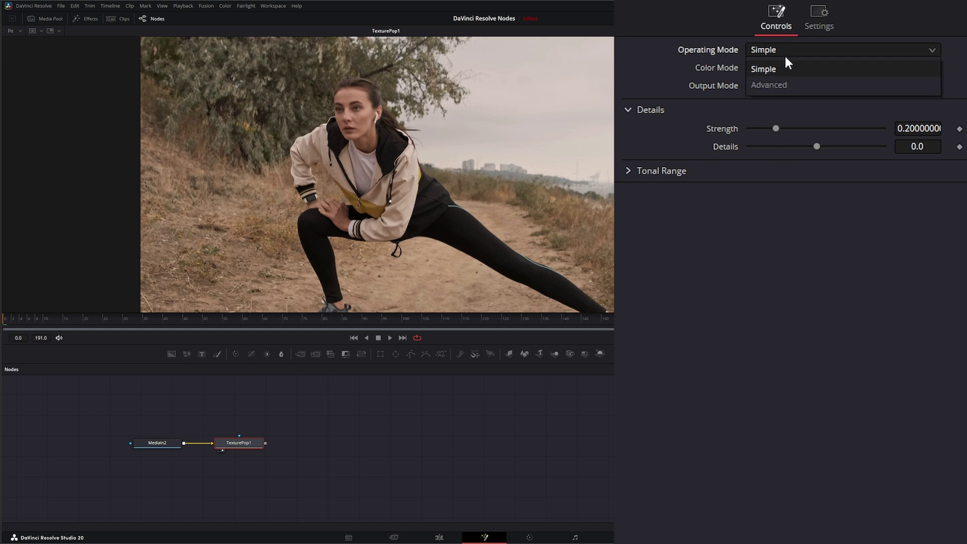
click(785, 58)
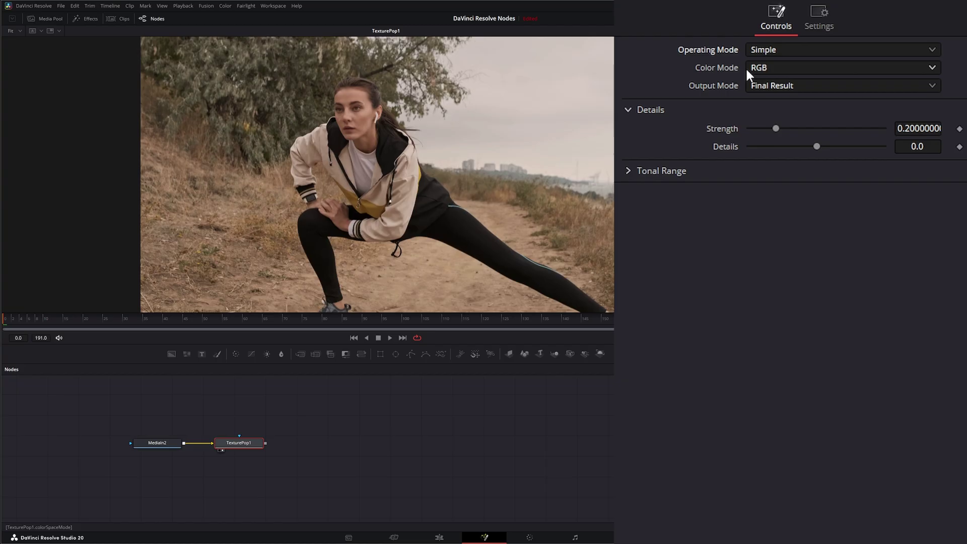
click(769, 66)
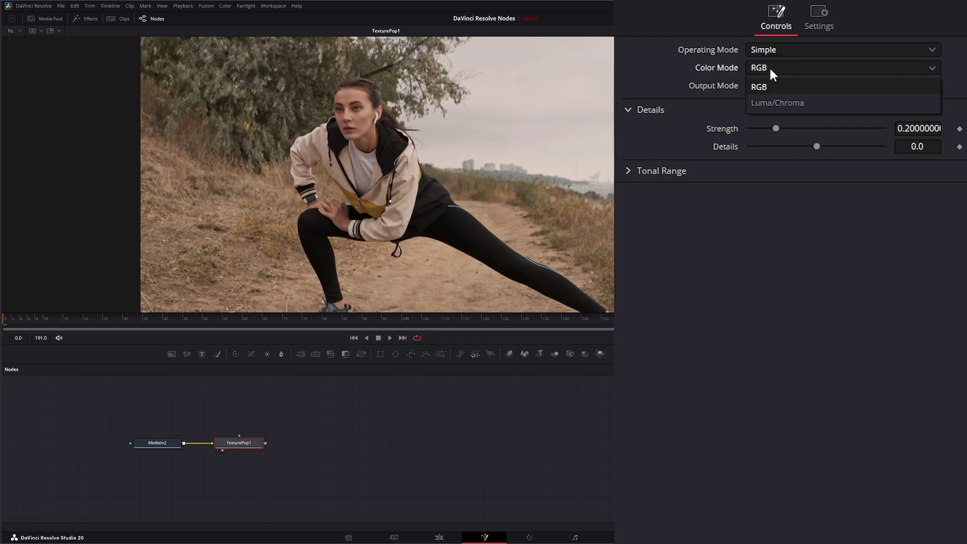
click(796, 99)
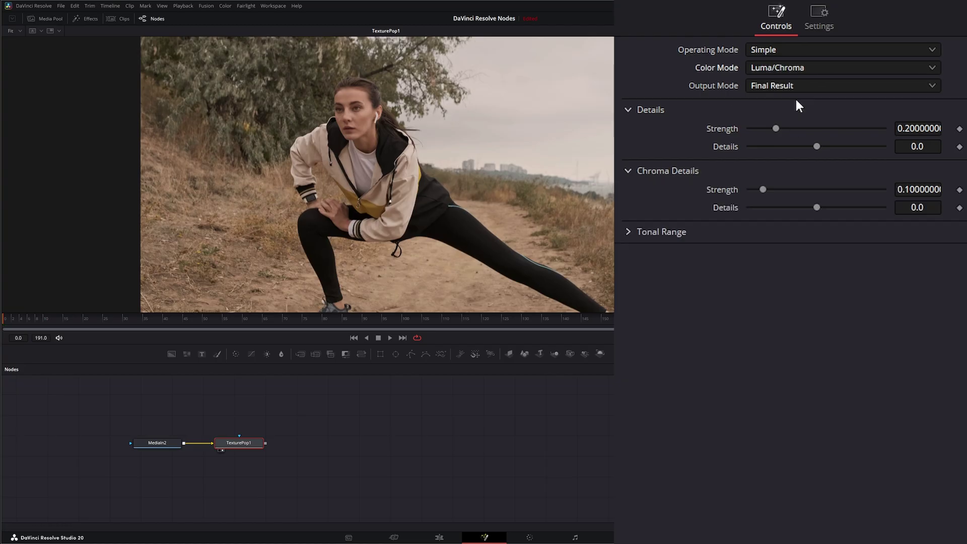
click(786, 69)
click(766, 84)
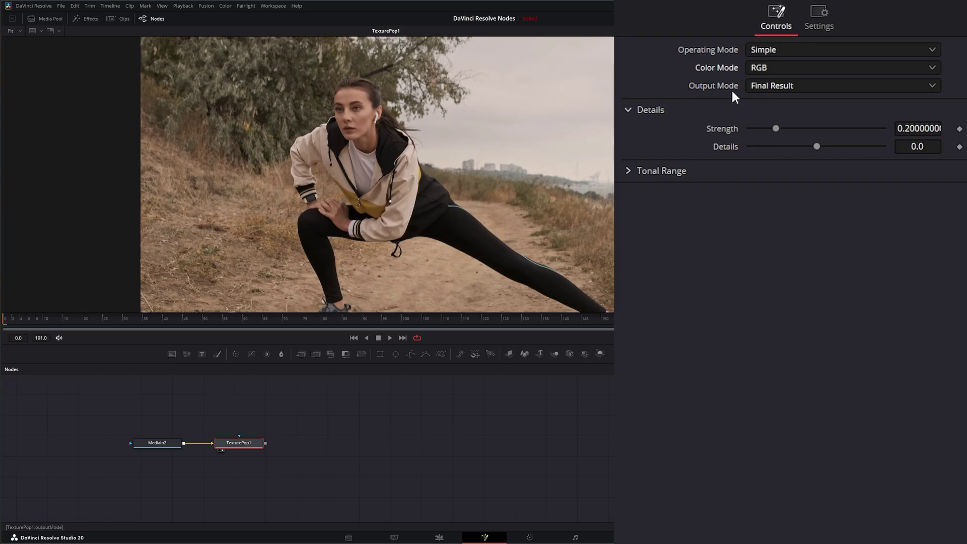
- Preview the Differences output and raise Strength to 0.727
click(766, 85)
click(787, 121)
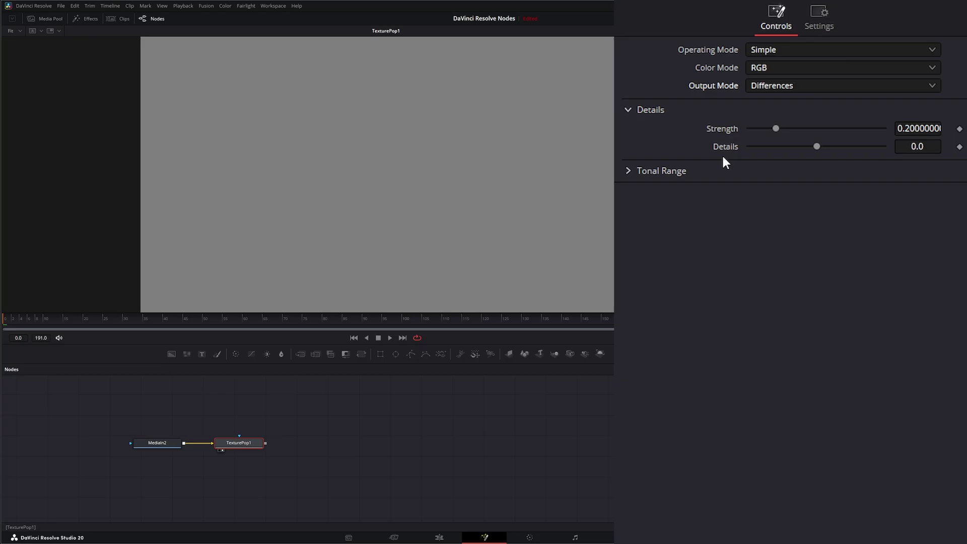
drag(776, 129, 822, 150)
- Push Details to 0.33 while checking Difference Magnitude, then return output to Final Result
click(772, 87)
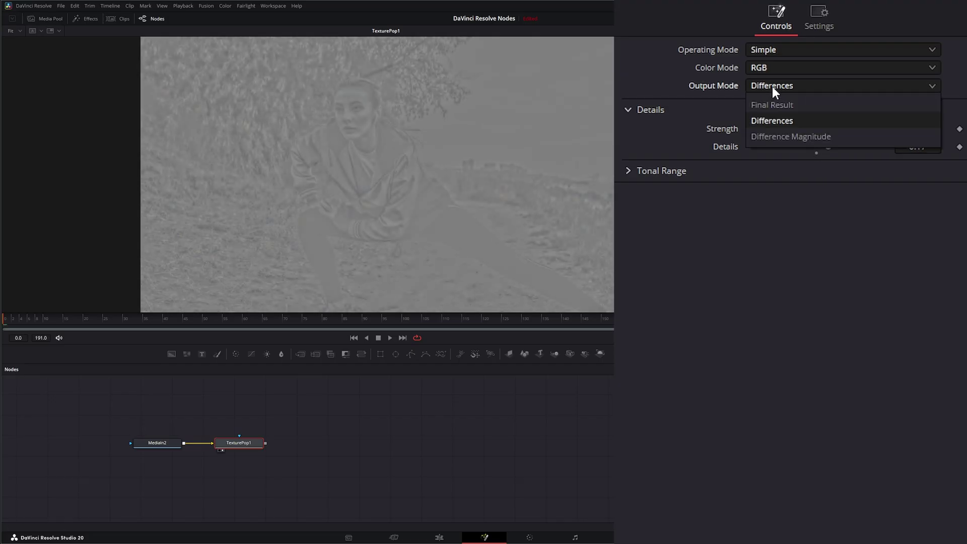
click(805, 138)
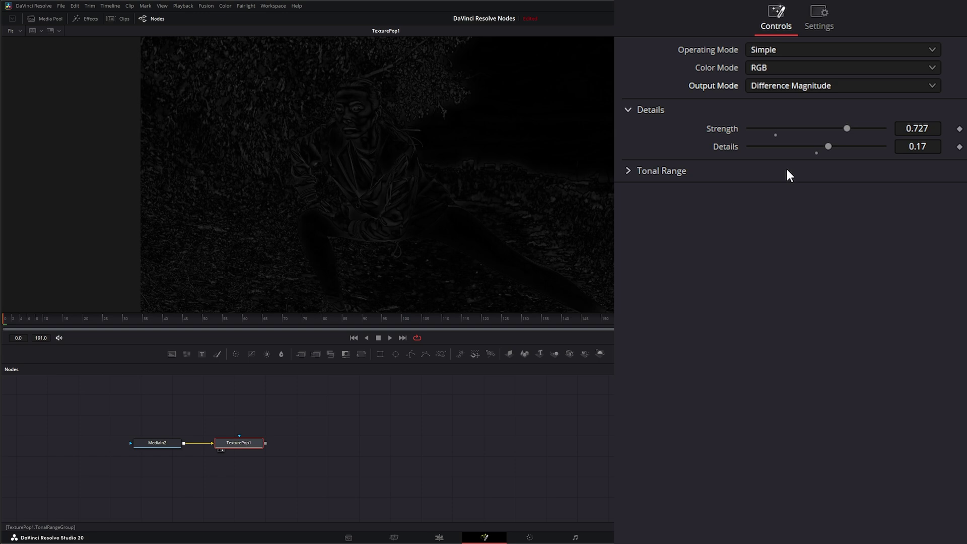
drag(828, 147, 839, 146)
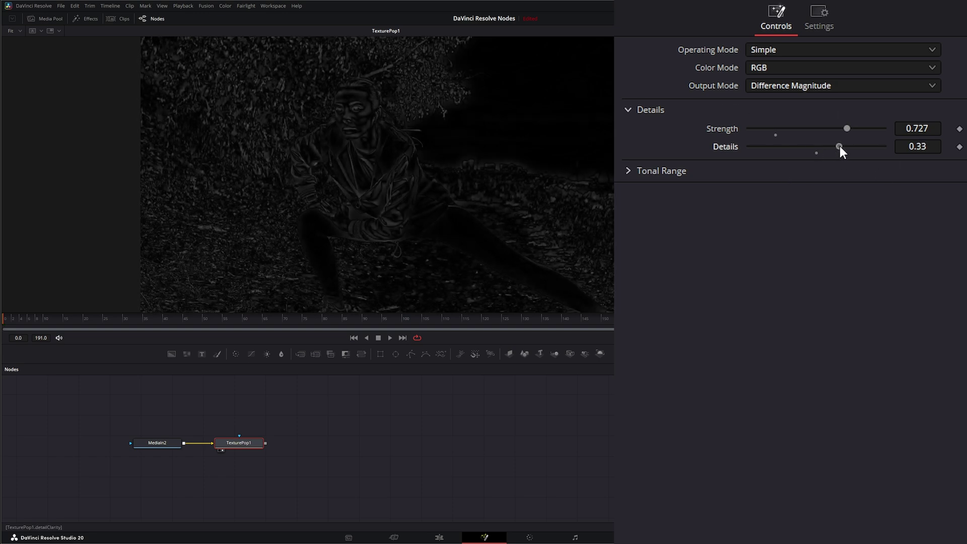
click(766, 86)
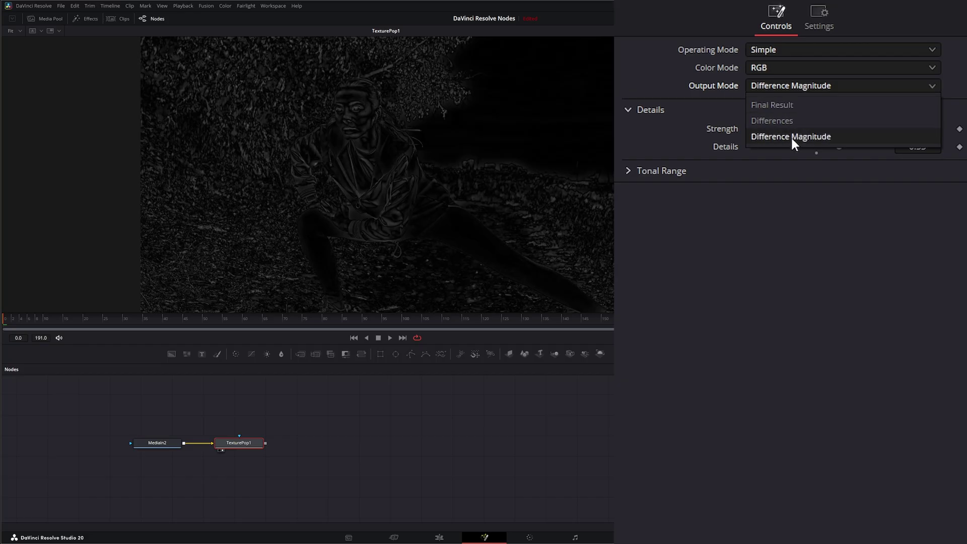
click(787, 117)
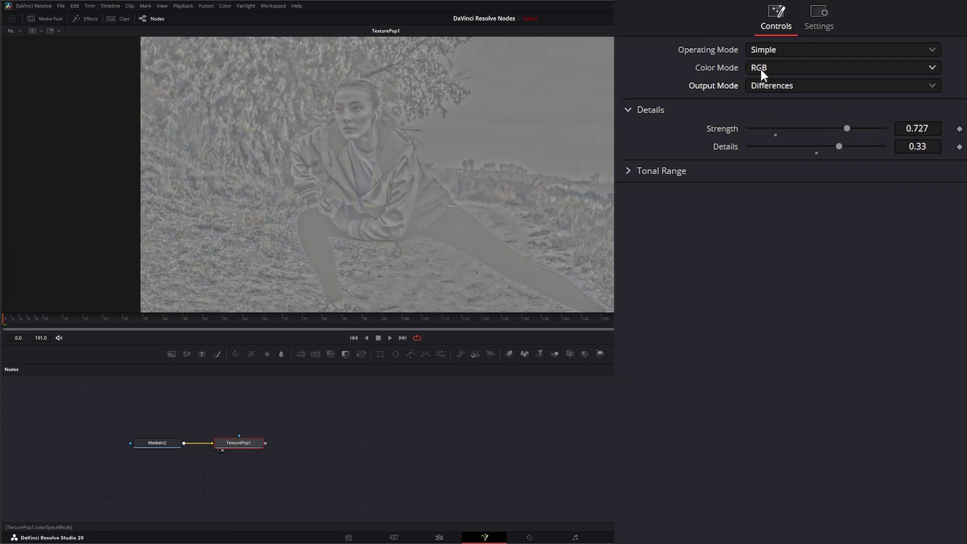
click(769, 82)
click(786, 106)
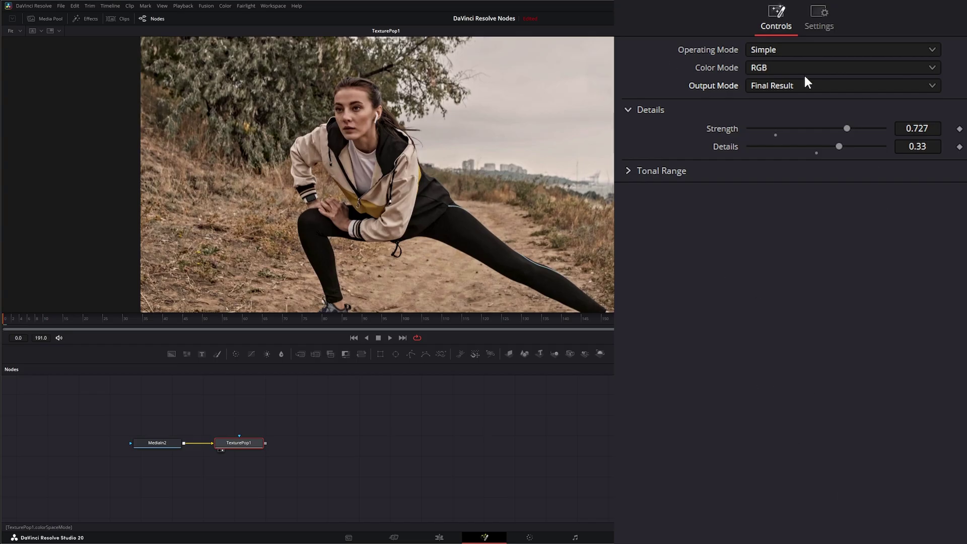
- Reset Strength and Details, try higher Strength, then drop Details below zero to -0.44
double_click(721, 127)
double_click(723, 147)
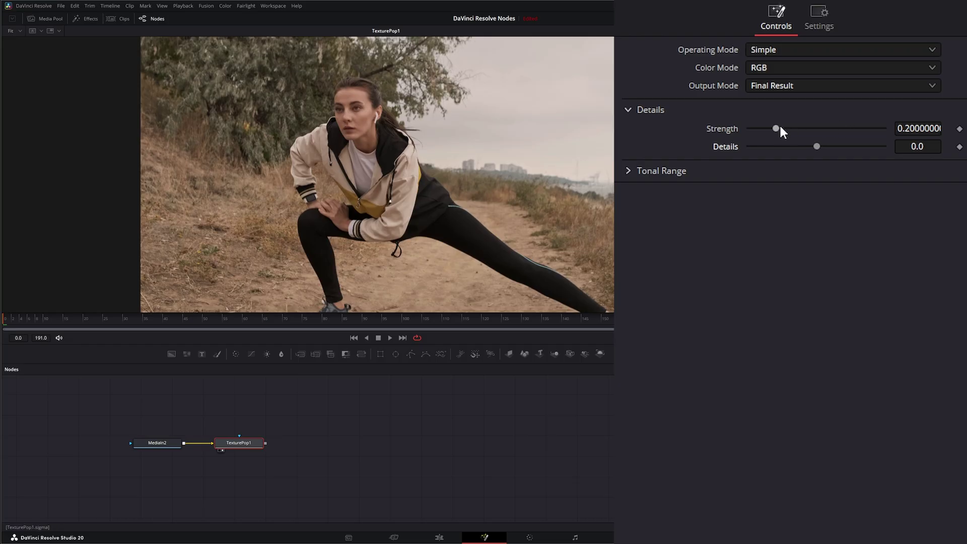
drag(780, 127, 825, 130)
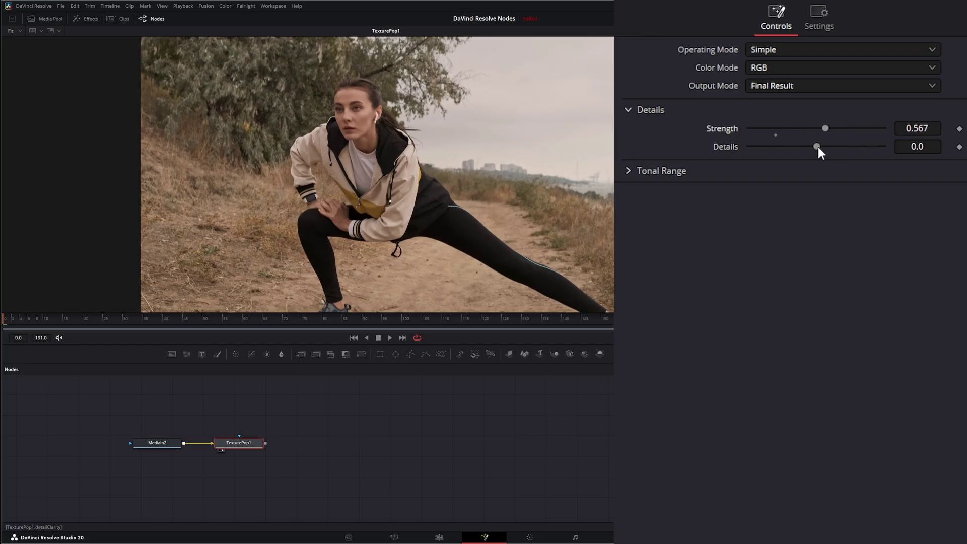
double_click(720, 130)
drag(816, 147, 767, 128)
- Expand Tonal Range, set Strength 0.781, try Shadows, and lower Highlights to 0.497
click(627, 170)
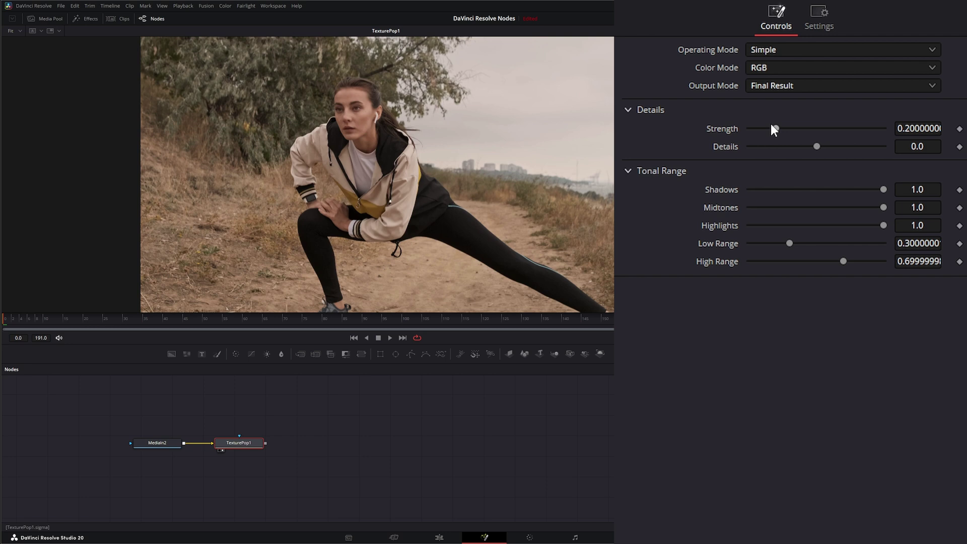
mouse_move(775, 128)
mouse_down()
mouse_move(854, 129)
mouse_move(778, 144)
mouse_up()
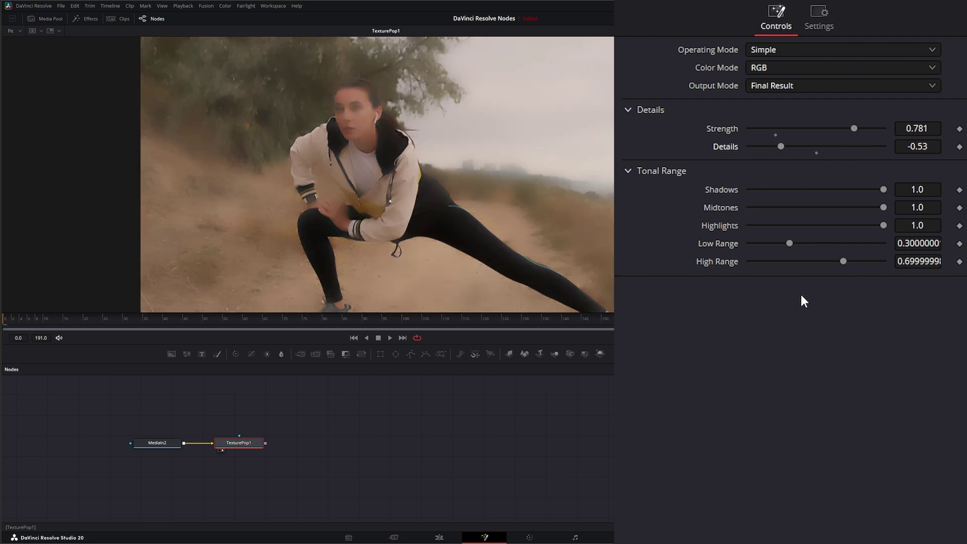
drag(884, 192, 878, 222)
mouse_move(820, 225)
mouse_down()
mouse_move(920, 225)
mouse_move(805, 224)
mouse_move(885, 226)
mouse_move(816, 226)
mouse_up()
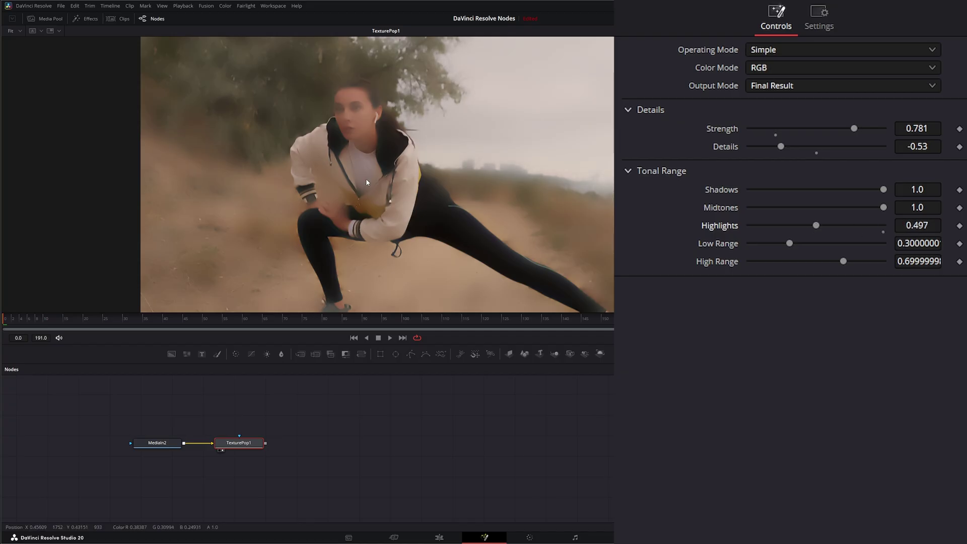
- Adjust Highlights on the Differences preview, then back on Final Result set Highlights to 1.0
click(767, 87)
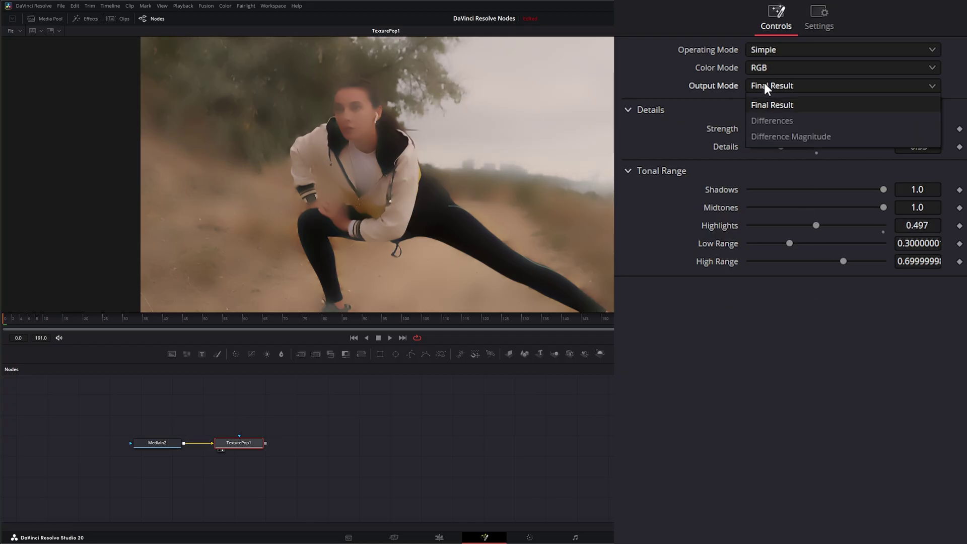
click(776, 120)
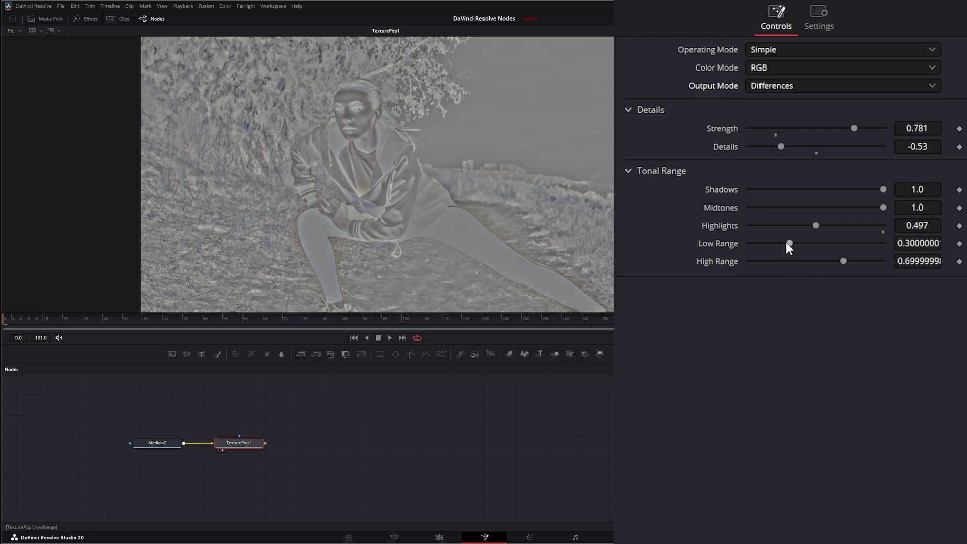
drag(815, 225, 840, 226)
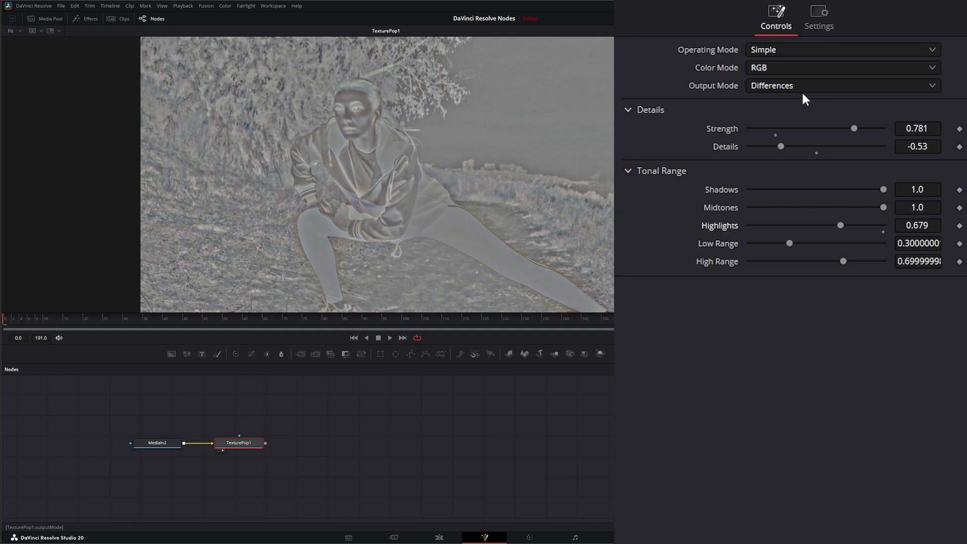
click(755, 86)
click(764, 100)
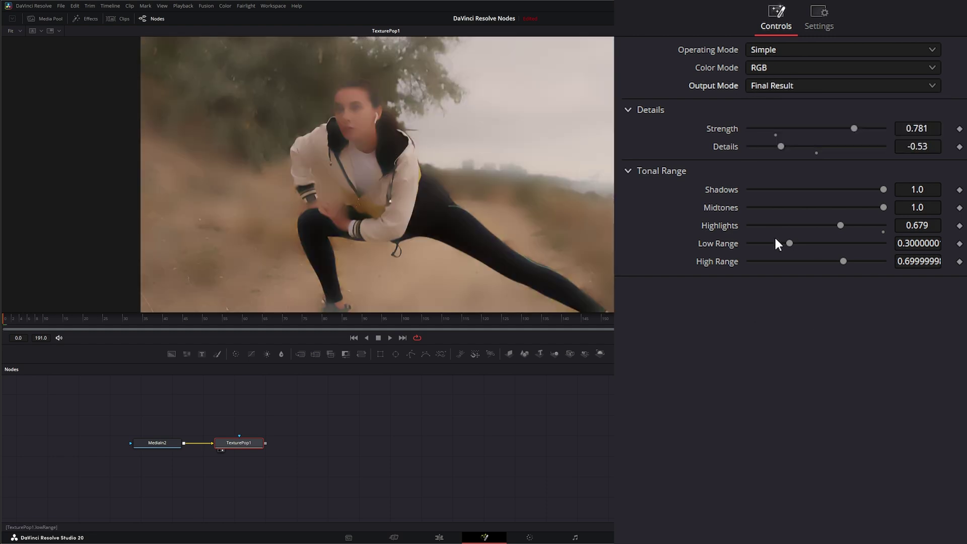
drag(846, 229, 888, 226)
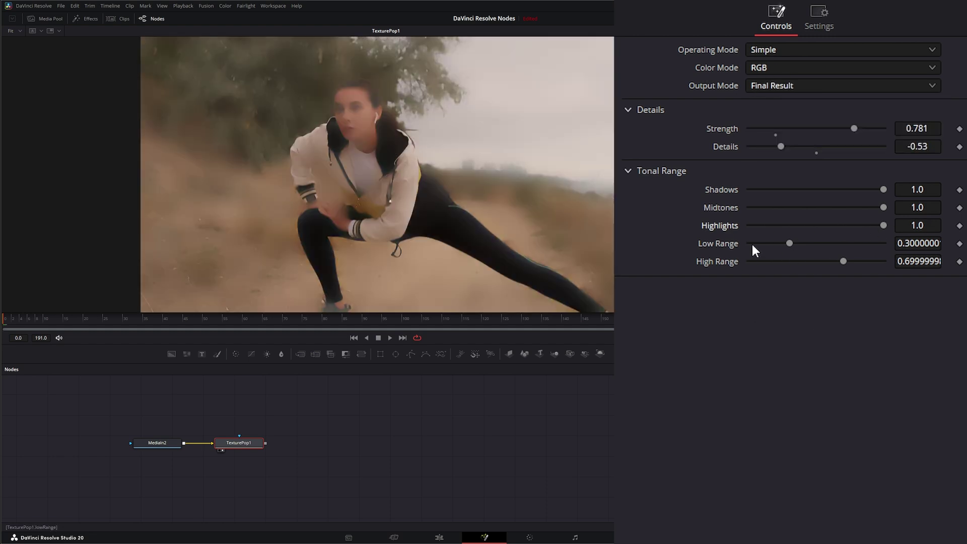
- Test the Low and High Range boundaries, then reset them to defaults 0.3 and 0.7
mouse_move(789, 243)
mouse_down()
mouse_move(770, 243)
mouse_move(865, 243)
mouse_move(770, 246)
mouse_up()
mouse_move(865, 260)
mouse_down()
mouse_move(880, 263)
mouse_move(822, 264)
mouse_move(862, 268)
mouse_up()
double_click(717, 261)
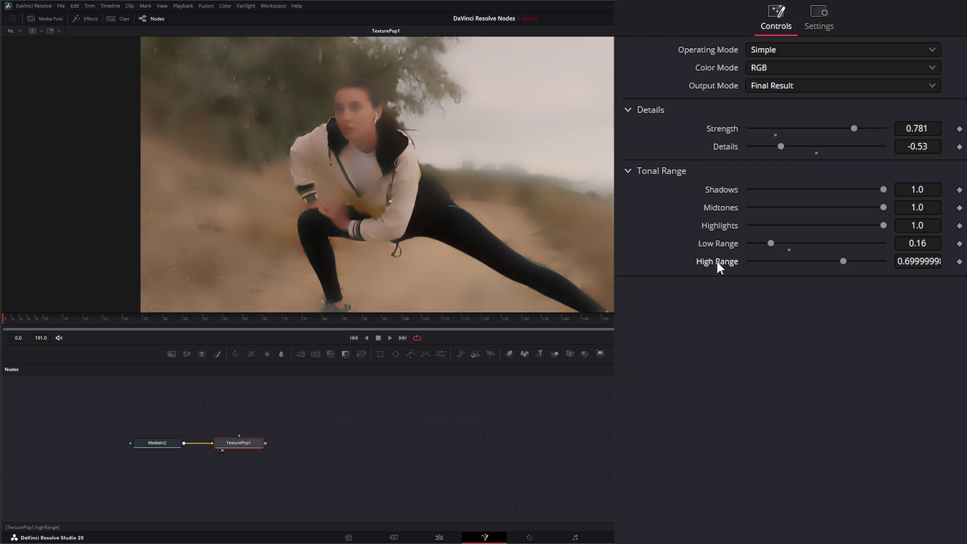
double_click(717, 243)
click(760, 48)
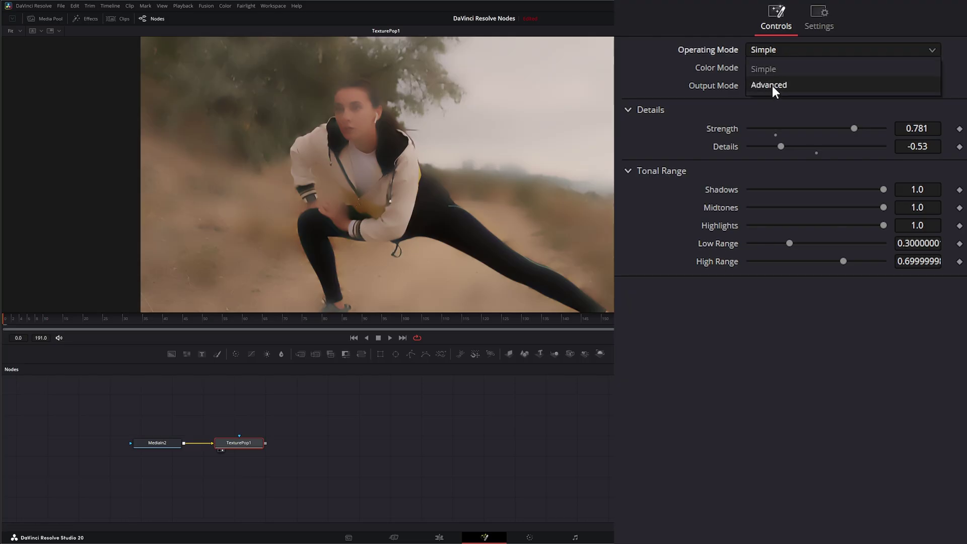
- Switch Operating Mode to Advanced, set Strength toward 1.0, and test the Rough band
click(763, 69)
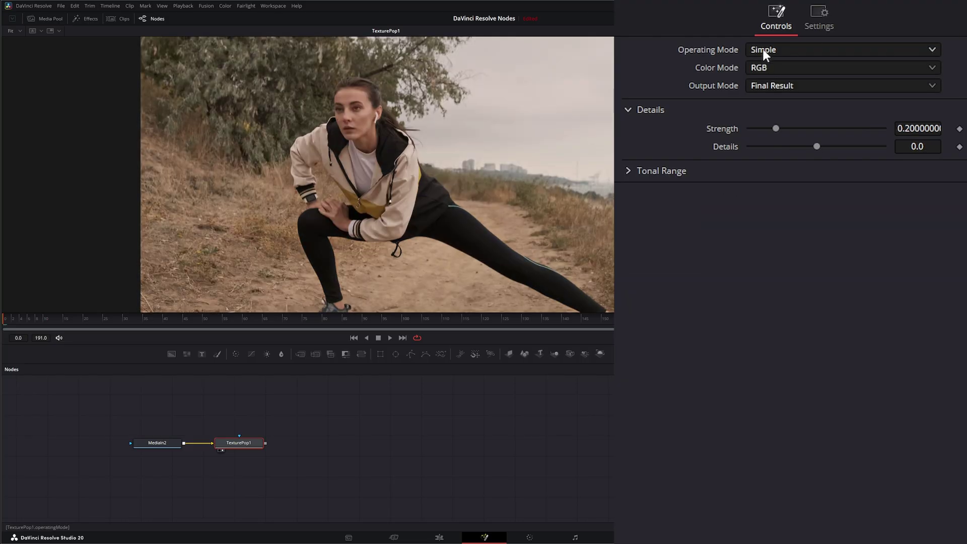
click(763, 49)
click(776, 87)
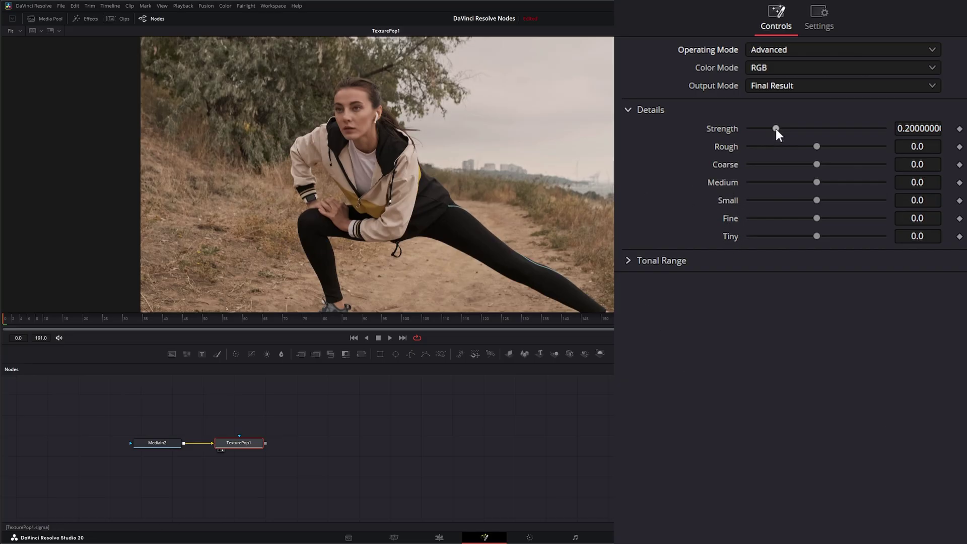
mouse_move(775, 129)
mouse_down()
mouse_move(875, 129)
mouse_move(789, 129)
mouse_up()
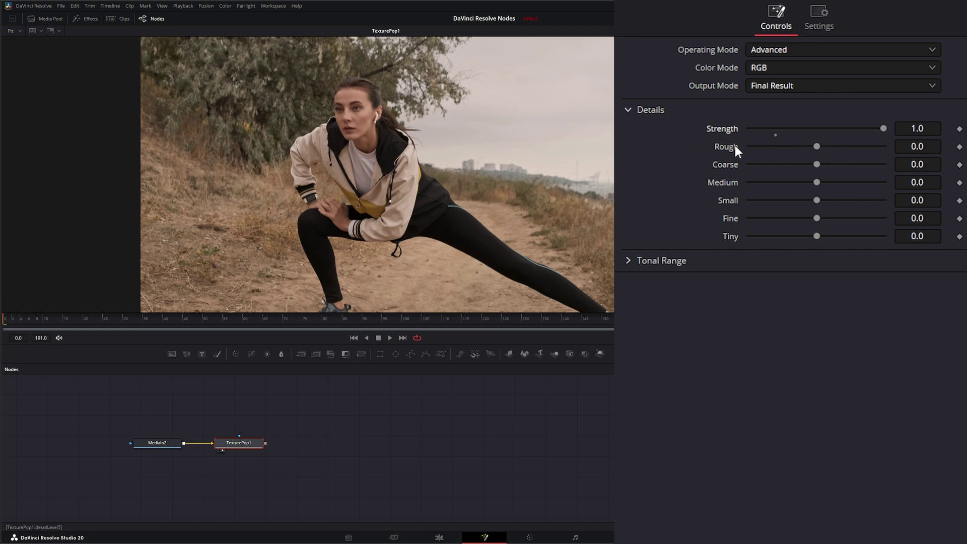
drag(815, 147, 799, 238)
- Reset the Rough, Coarse, Medium, Small, Fine and Tiny bands to 0.0
double_click(719, 146)
double_click(723, 166)
double_click(726, 182)
double_click(737, 200)
double_click(730, 217)
double_click(732, 236)
- Lower Strength to 0.471 and set Rough -0.29, Coarse -0.22 and Small -0.12
drag(882, 128, 817, 200)
drag(817, 130, 805, 132)
mouse_move(814, 146)
mouse_down()
mouse_move(788, 144)
mouse_move(812, 129)
mouse_up()
drag(816, 164, 805, 182)
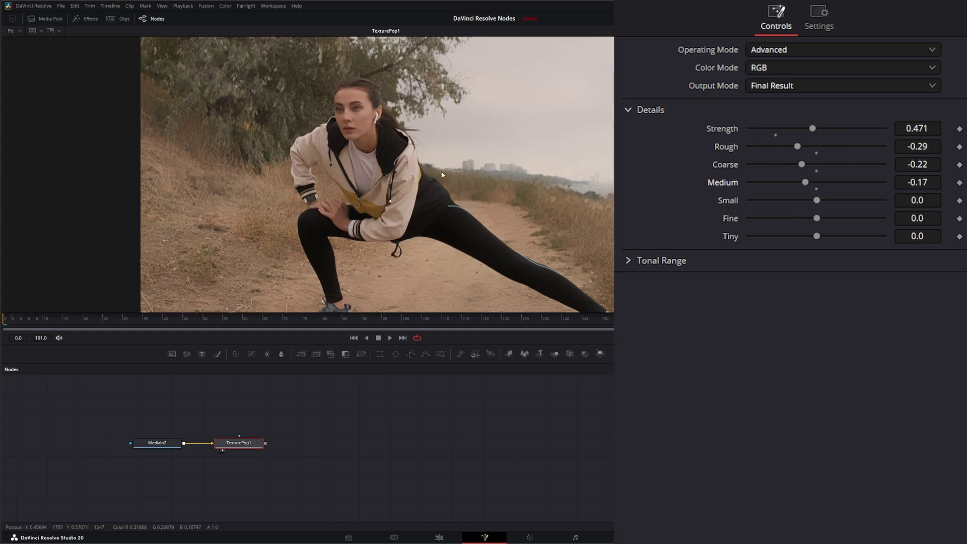
drag(817, 200, 839, 237)
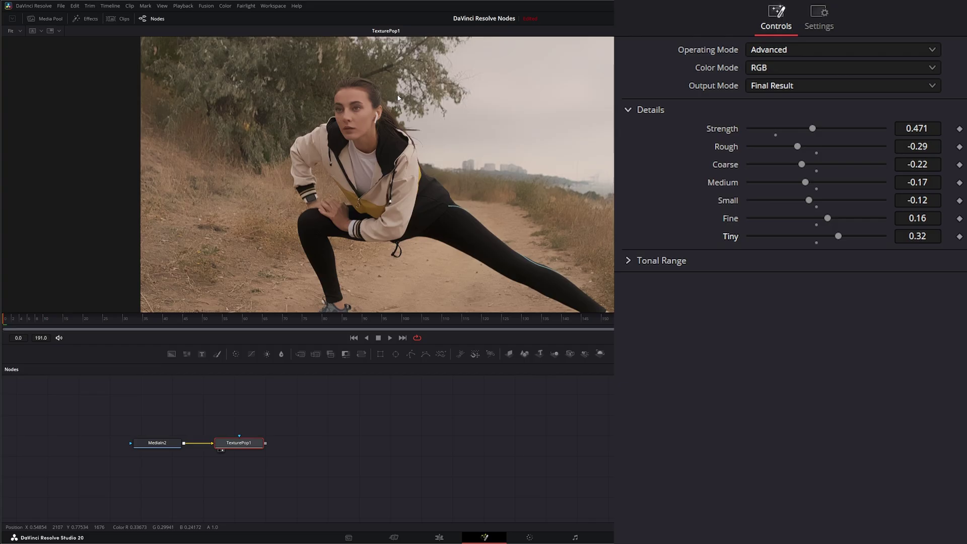
key(ctrl+p)
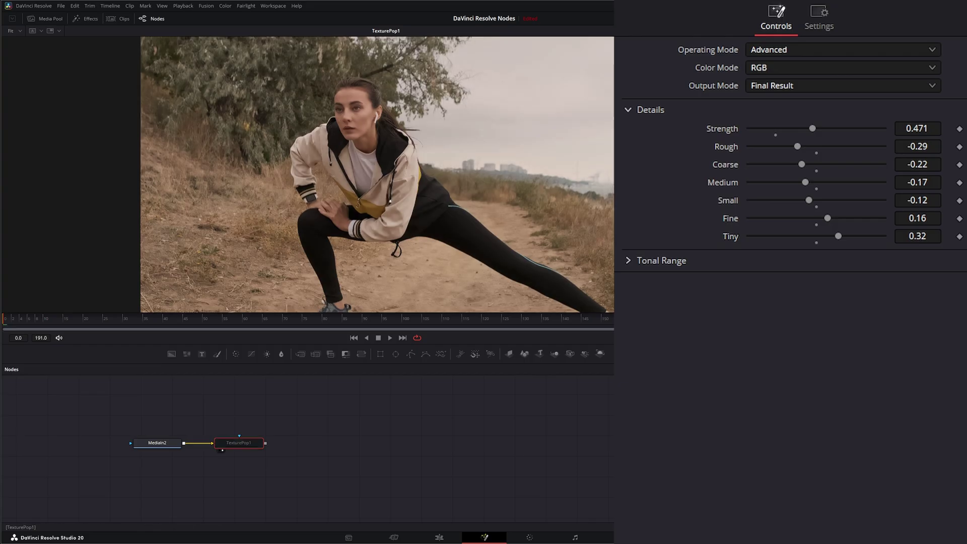
key(ctrl+p)
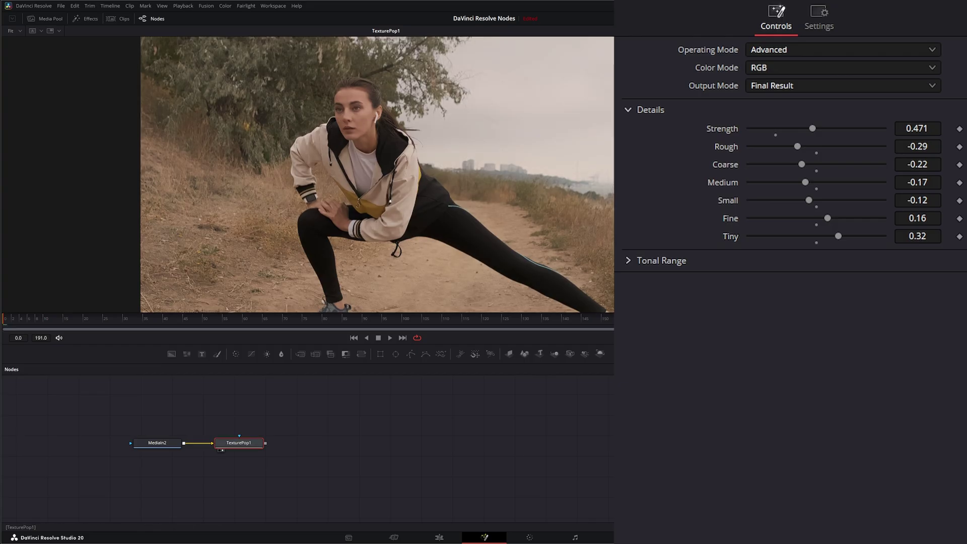
key(ctrl+p)
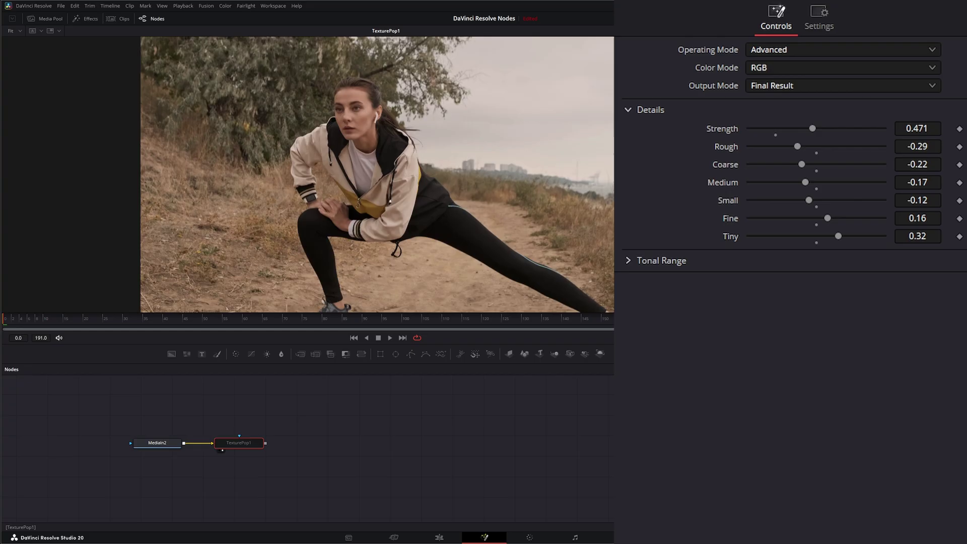
key(ctrl+p)
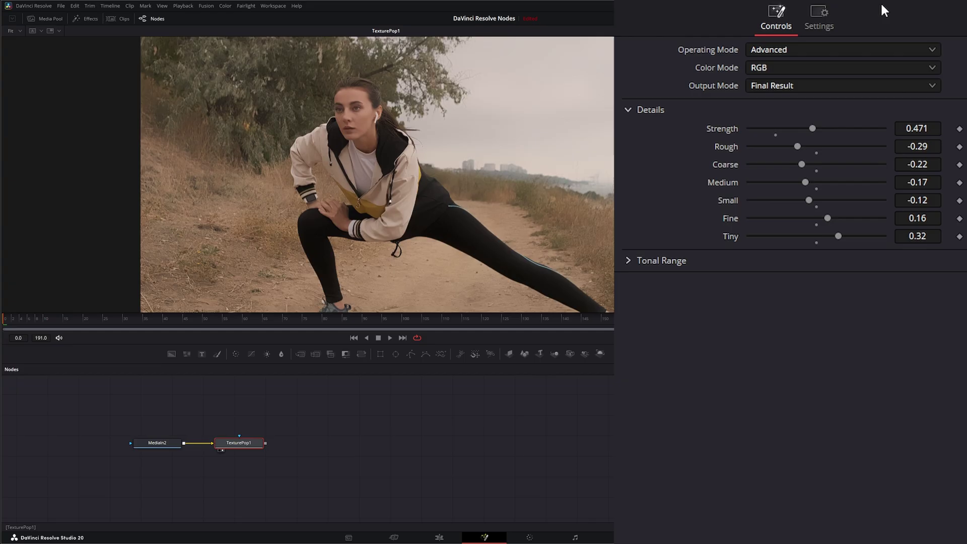
key(ctrl+p)
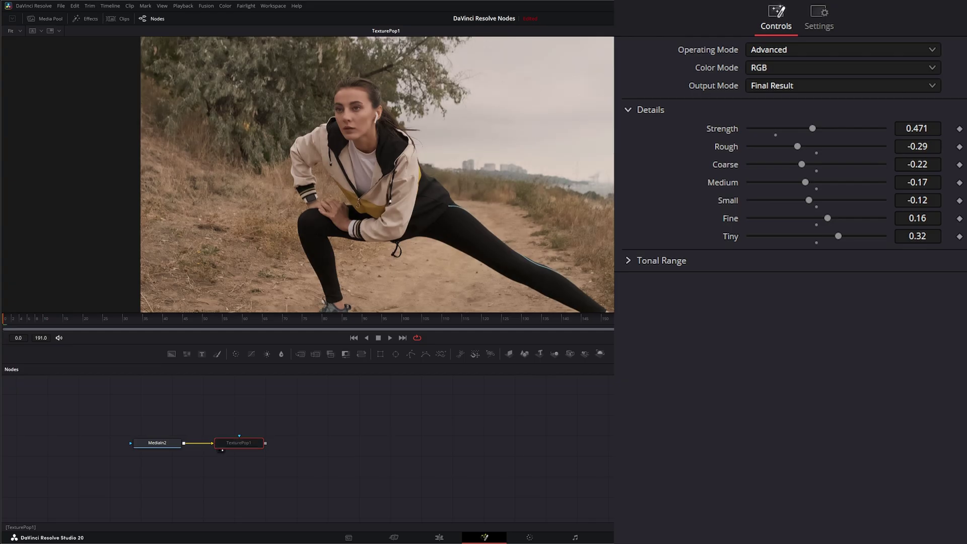
key(ctrl+p)
key(ctrl+p)
key(ctrl+p)
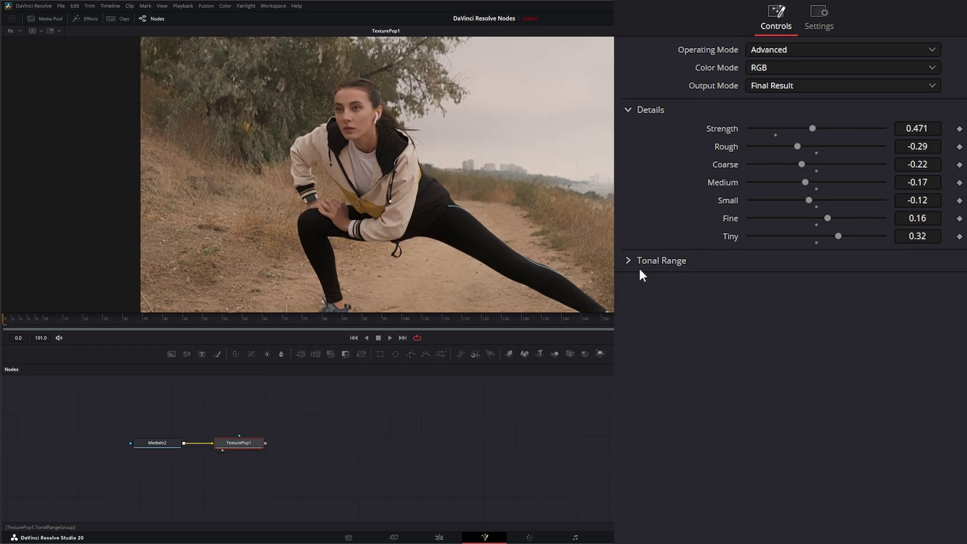
- Expand Tonal Range and lower the Shadows amount to 0.786
click(627, 261)
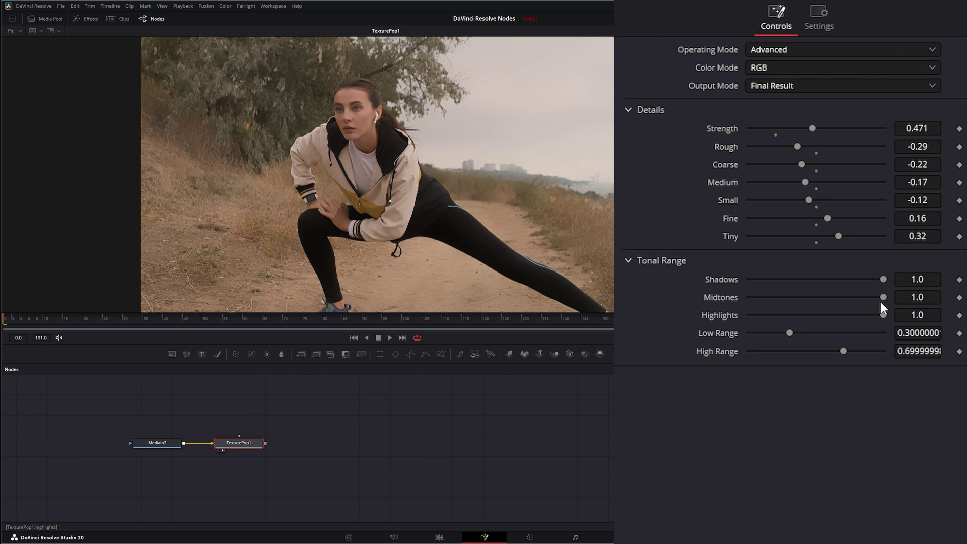
drag(882, 279, 865, 294)
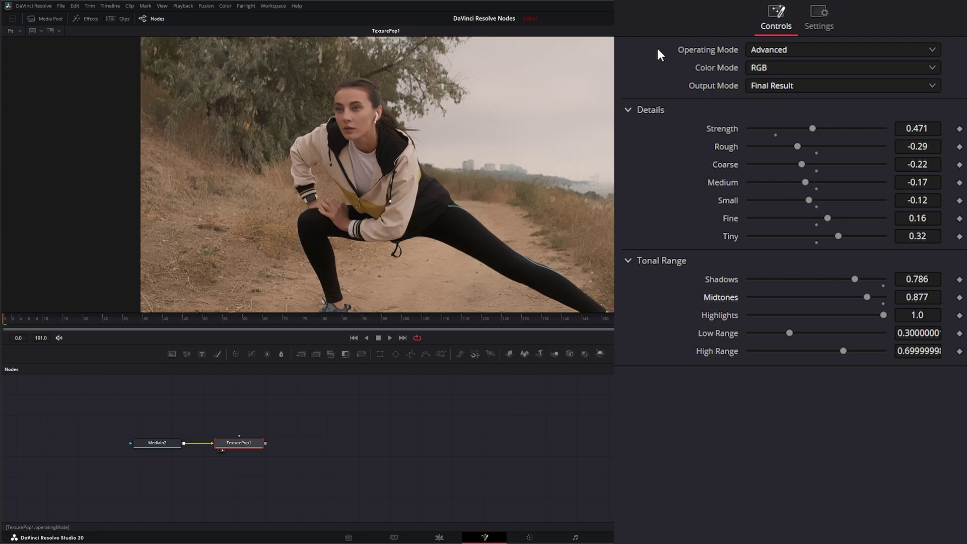
- Switch Color Mode to Luma/Chroma and raise chroma detail Strength to 1.0
click(764, 67)
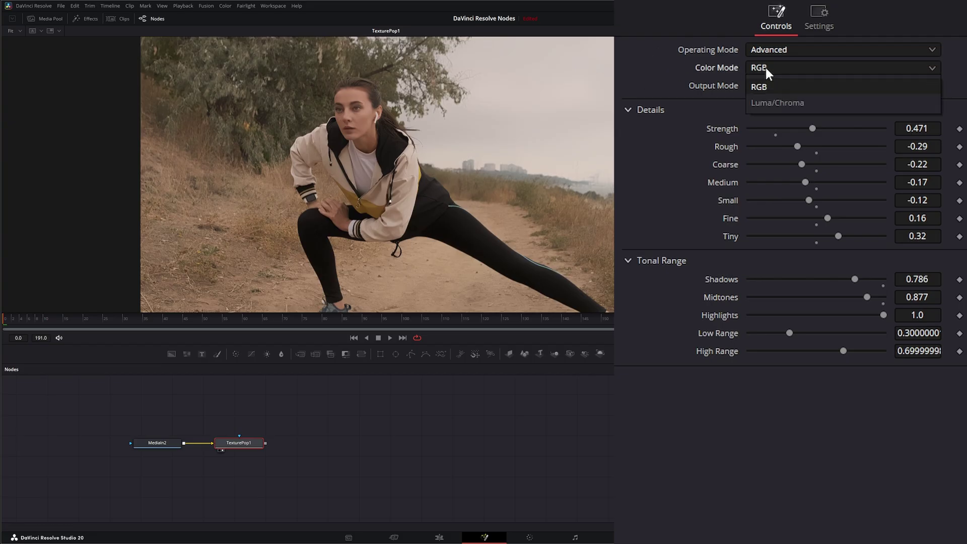
click(782, 101)
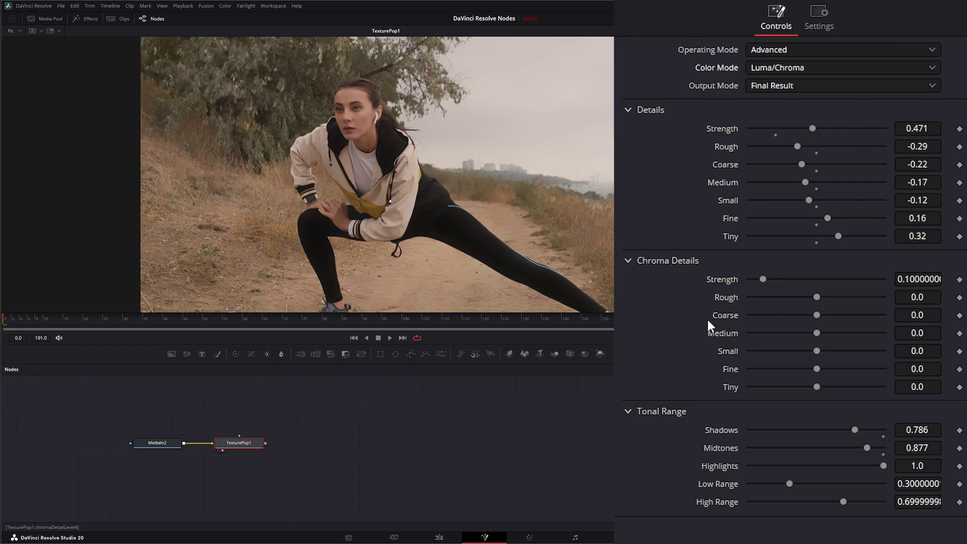
drag(762, 279, 940, 292)
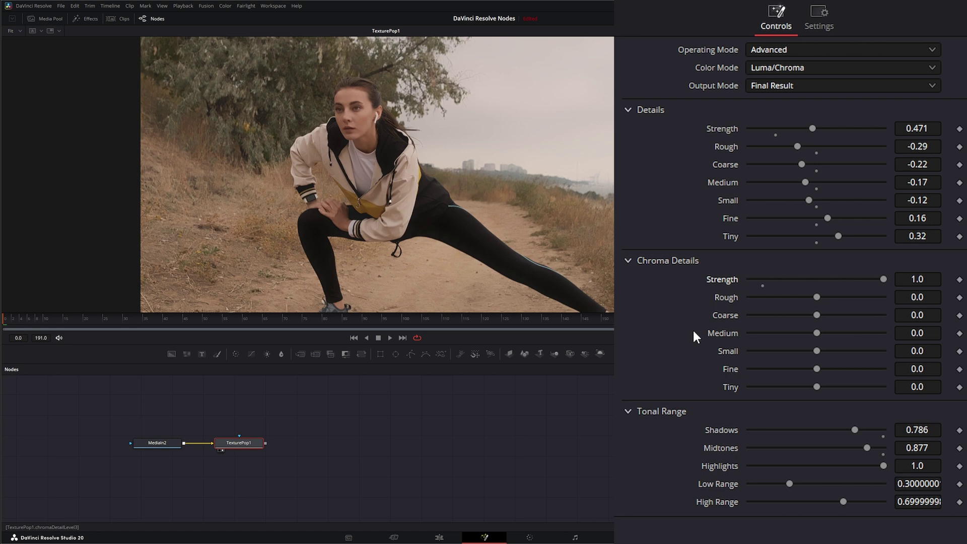
- Set chroma bands Rough 0.17, Coarse 0.18, Medium 0.18, Small -0.3 and Fine -0.29
mouse_move(817, 298)
mouse_down()
mouse_move(870, 295)
mouse_move(800, 296)
mouse_move(862, 296)
mouse_move(800, 298)
mouse_move(828, 297)
mouse_up()
mouse_move(817, 315)
mouse_down()
mouse_move(846, 317)
mouse_move(808, 317)
mouse_move(841, 315)
mouse_move(829, 315)
mouse_up()
drag(817, 332, 829, 331)
drag(817, 351, 797, 351)
mouse_move(797, 368)
mouse_down()
mouse_move(801, 385)
mouse_move(772, 386)
mouse_move(814, 386)
mouse_move(779, 386)
mouse_move(796, 387)
mouse_up()
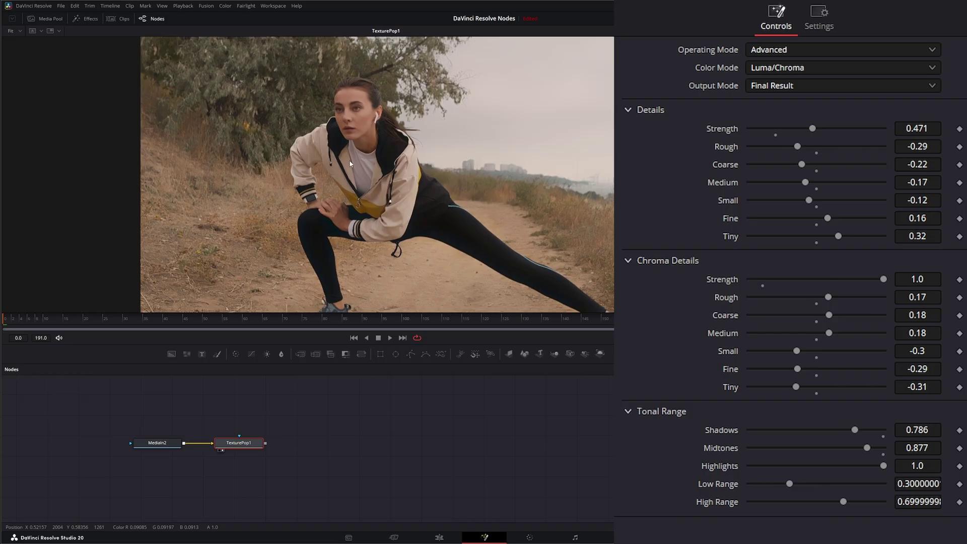
- Play the clip through TexturePop1 to review the sharpened face in motion
click(390, 338)
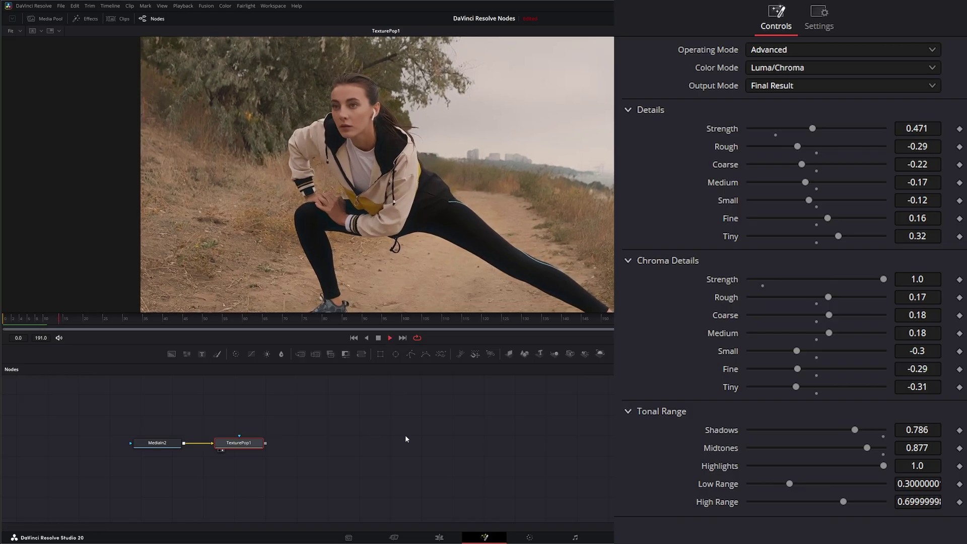